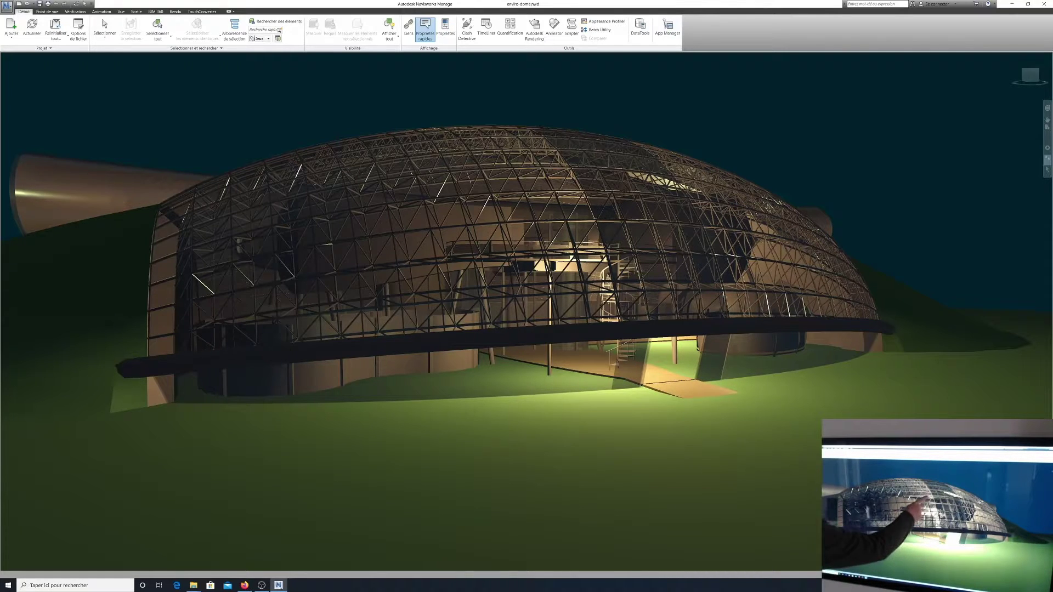
# - Select the adjacent dome glass panel and inspect it from a shifted and level side view
pyautogui.click(496, 237)
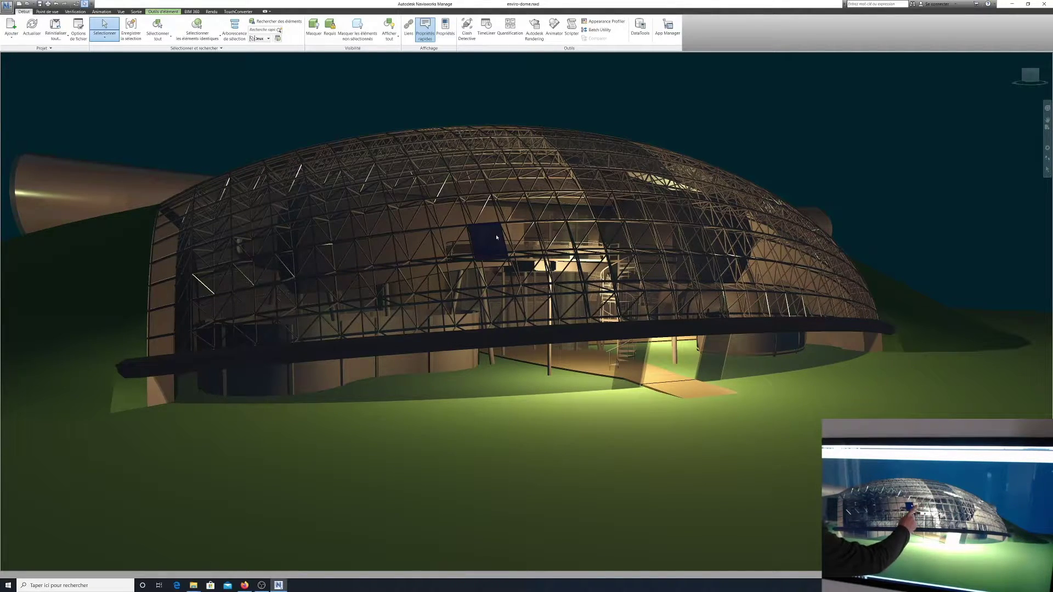
pyautogui.click(518, 240)
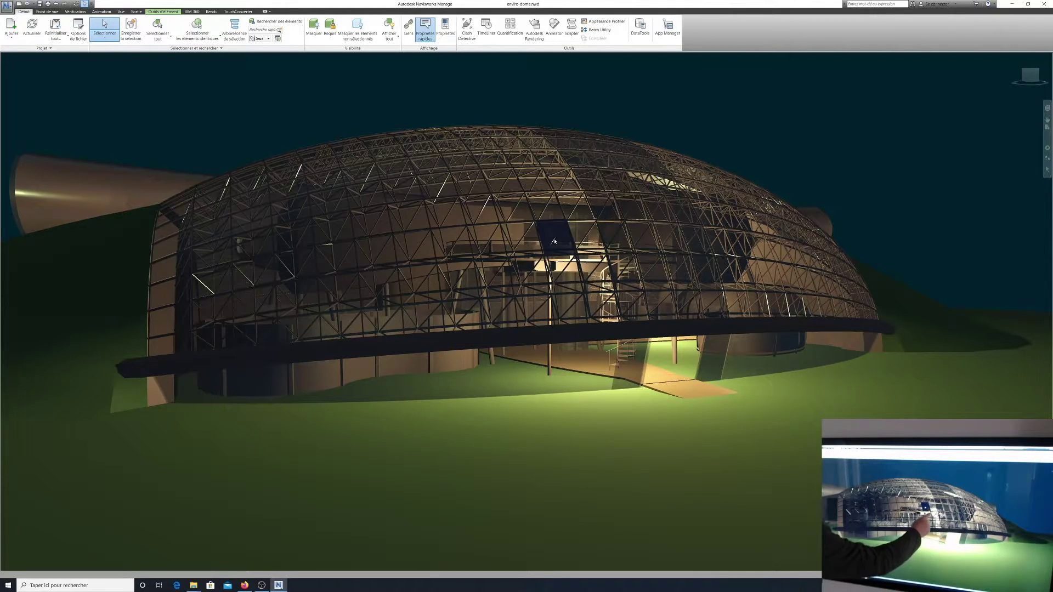
pyautogui.moveTo(510, 236)
pyautogui.mouseDown(button='middle')
pyautogui.moveTo(513, 305)
pyautogui.moveTo(508, 186)
pyautogui.moveTo(472, 195)
pyautogui.moveTo(502, 240)
pyautogui.mouseUp(button='middle')
pyautogui.scroll(-2, 500, 248)
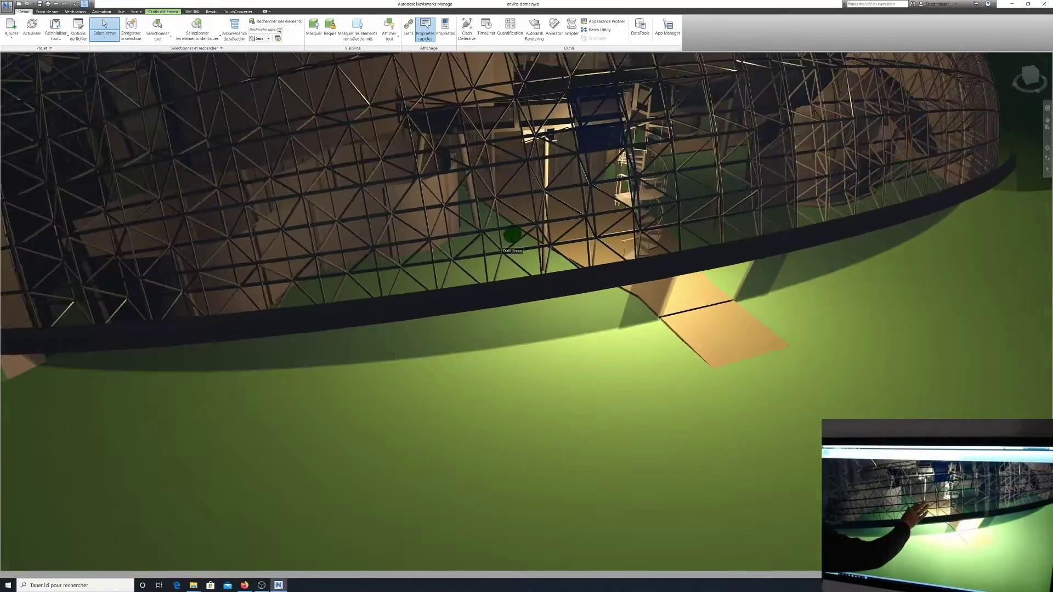
pyautogui.scroll(-2, 503, 245)
pyautogui.scroll(-2, 509, 241)
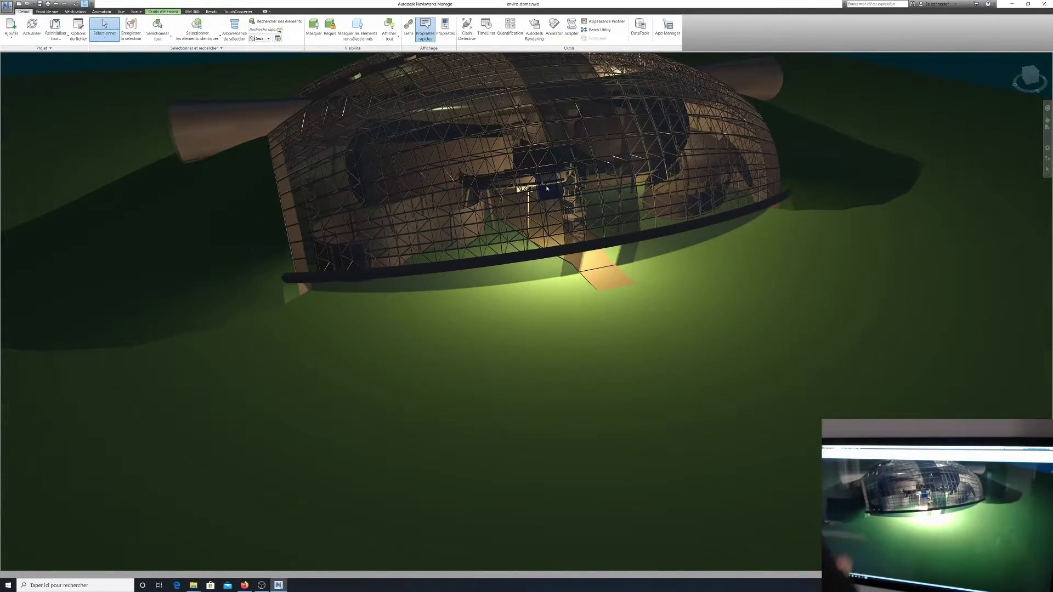
pyautogui.scroll(3, 547, 189)
pyautogui.scroll(2, 547, 190)
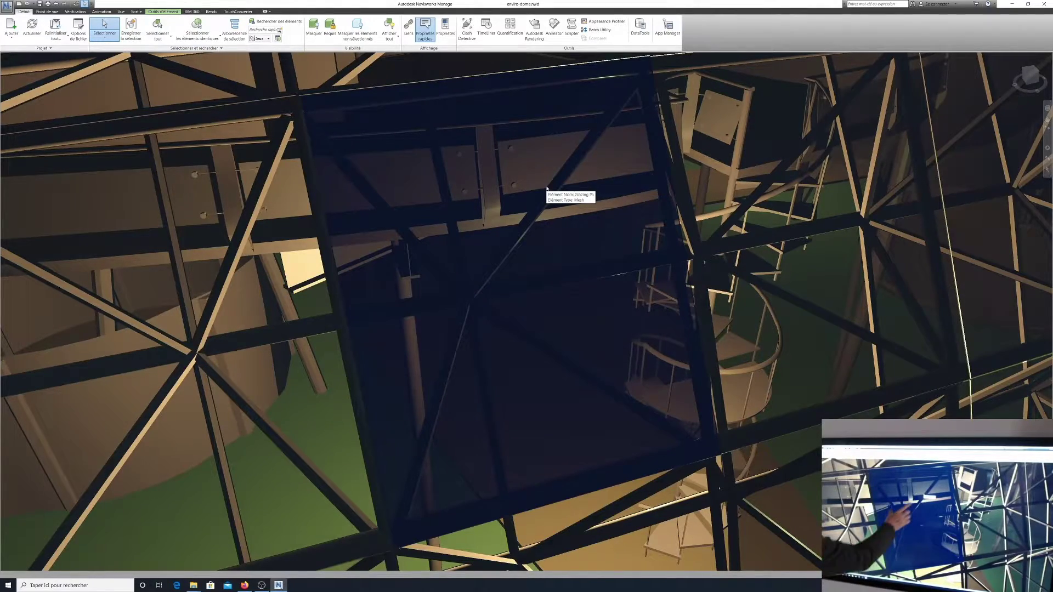
pyautogui.scroll(-2, 547, 189)
pyautogui.scroll(-1, 547, 190)
pyautogui.scroll(-2, 547, 191)
pyautogui.scroll(-1, 519, 223)
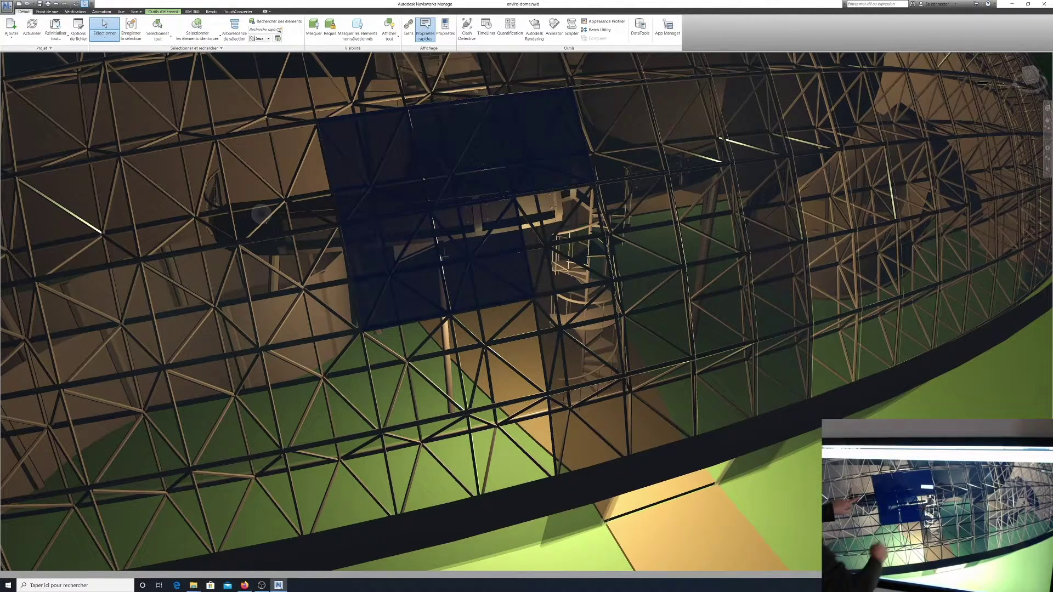
pyautogui.scroll(2, 565, 239)
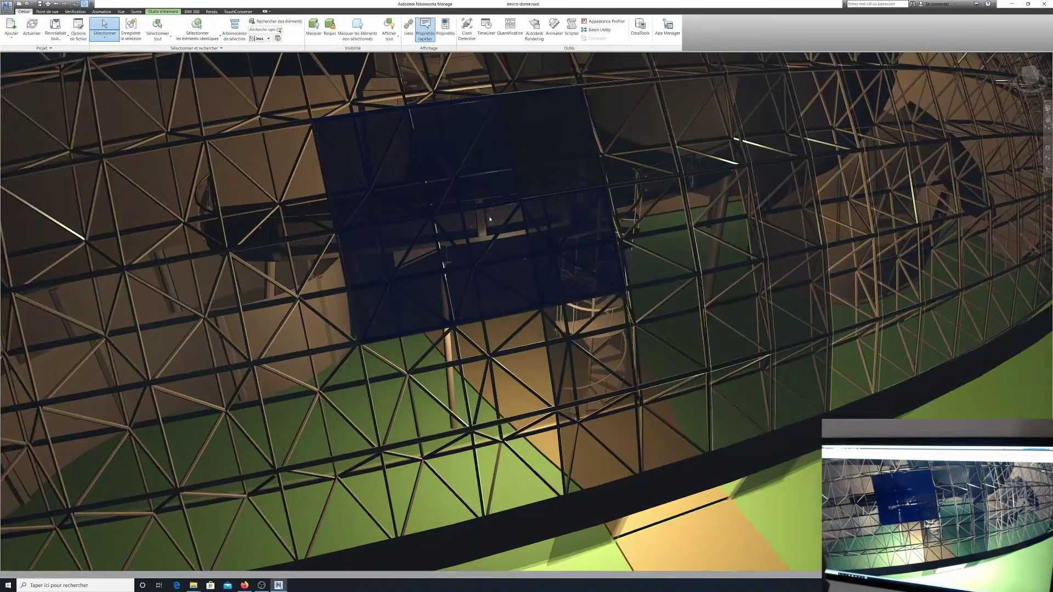
pyautogui.scroll(2, 490, 220)
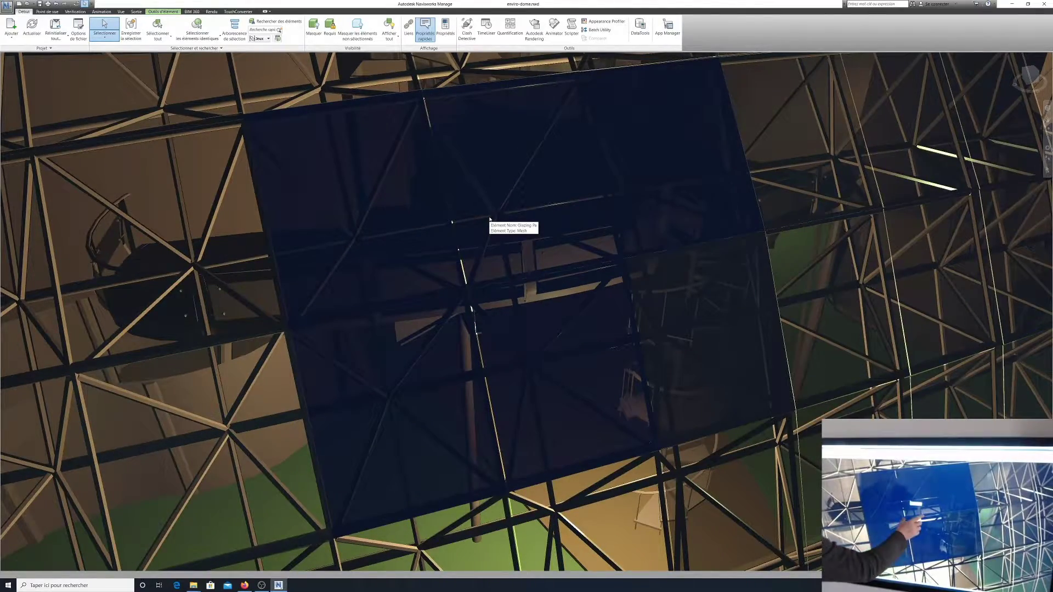
pyautogui.scroll(-2, 490, 222)
pyautogui.scroll(-2, 510, 231)
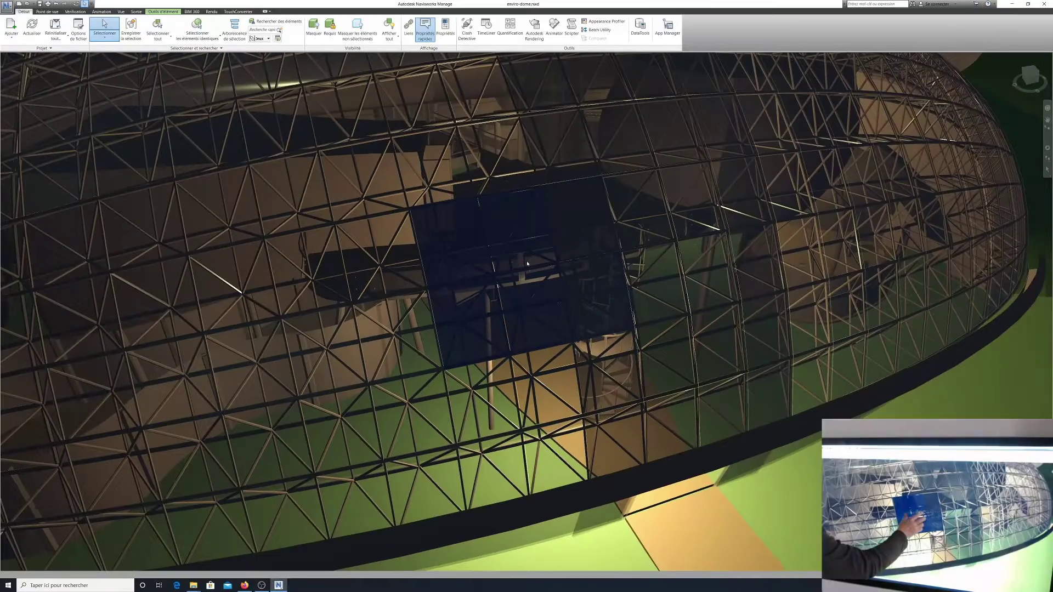
pyautogui.scroll(-2, 512, 271)
pyautogui.scroll(-2, 504, 279)
pyautogui.moveTo(505, 280); pyautogui.dragTo(497, 298, button='middle')
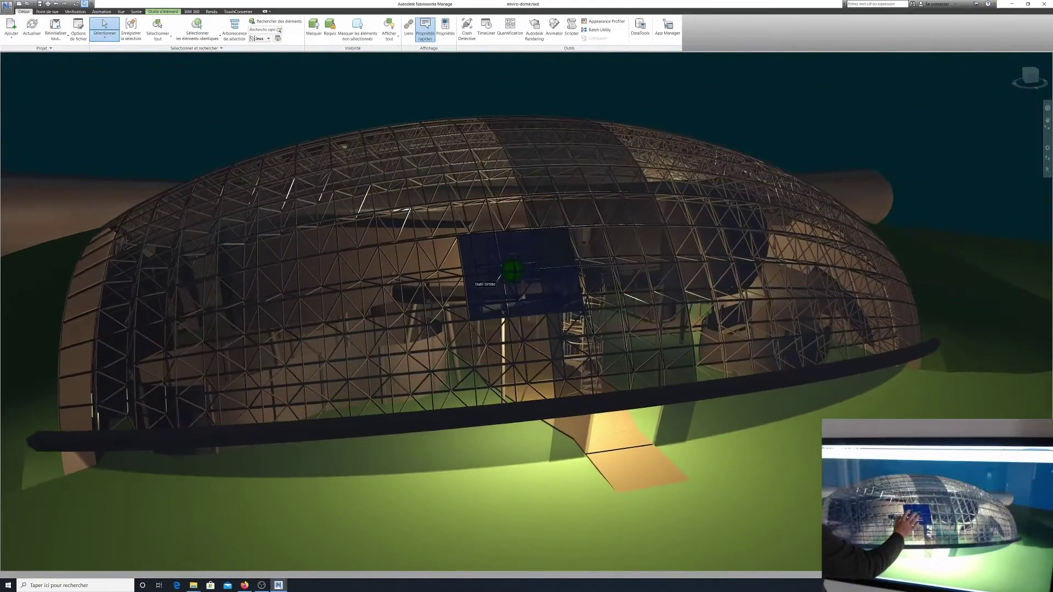
pyautogui.scroll(1, 492, 343)
pyautogui.scroll(2, 486, 322)
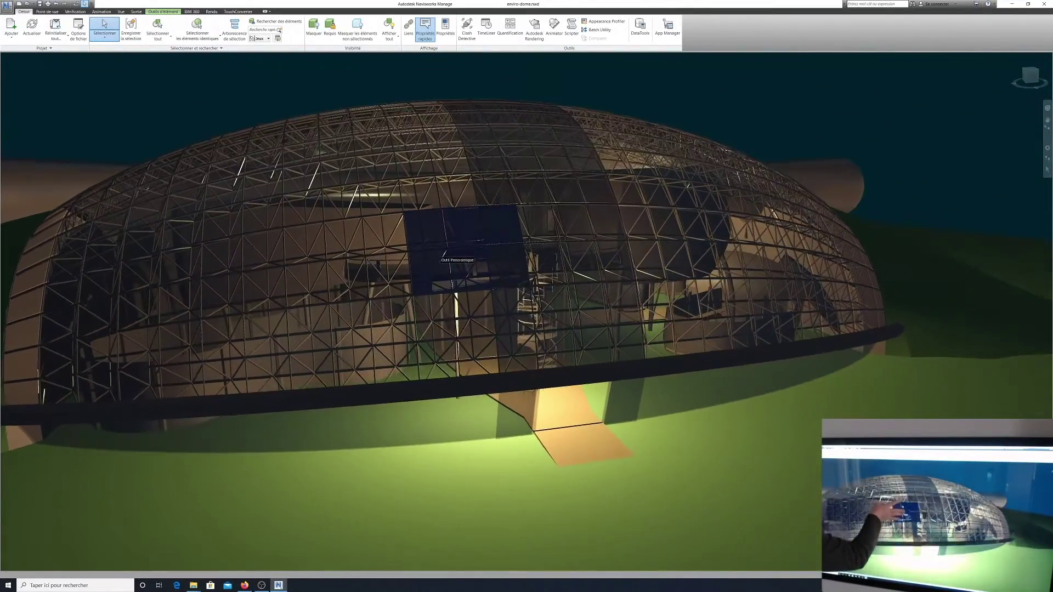
pyautogui.scroll(3, 458, 255)
pyautogui.click(47, 11)
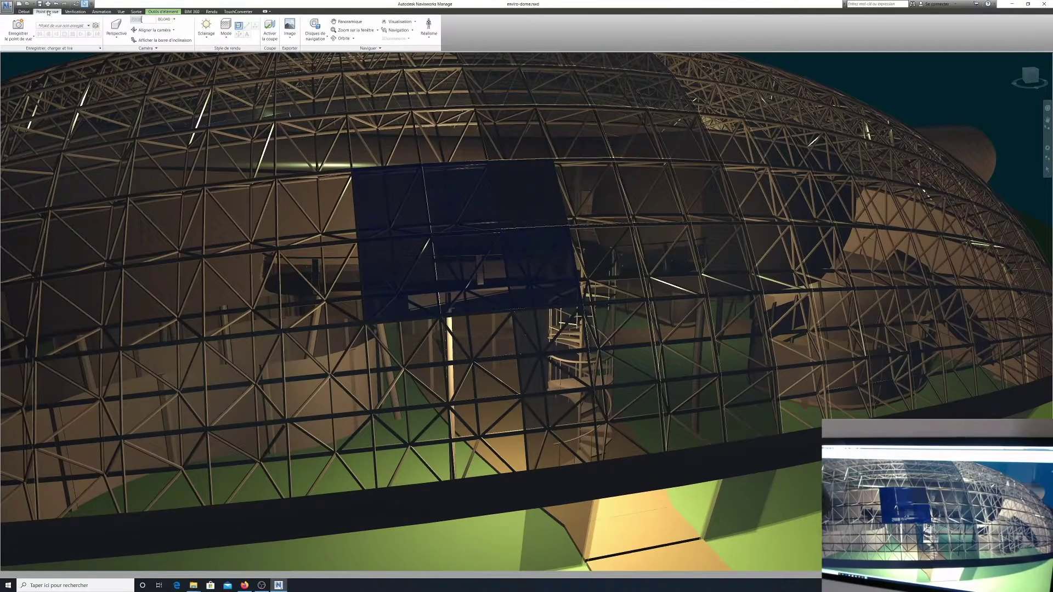
# - Enable sectioning and start moving the section plane with the Move tool
pyautogui.click(269, 31)
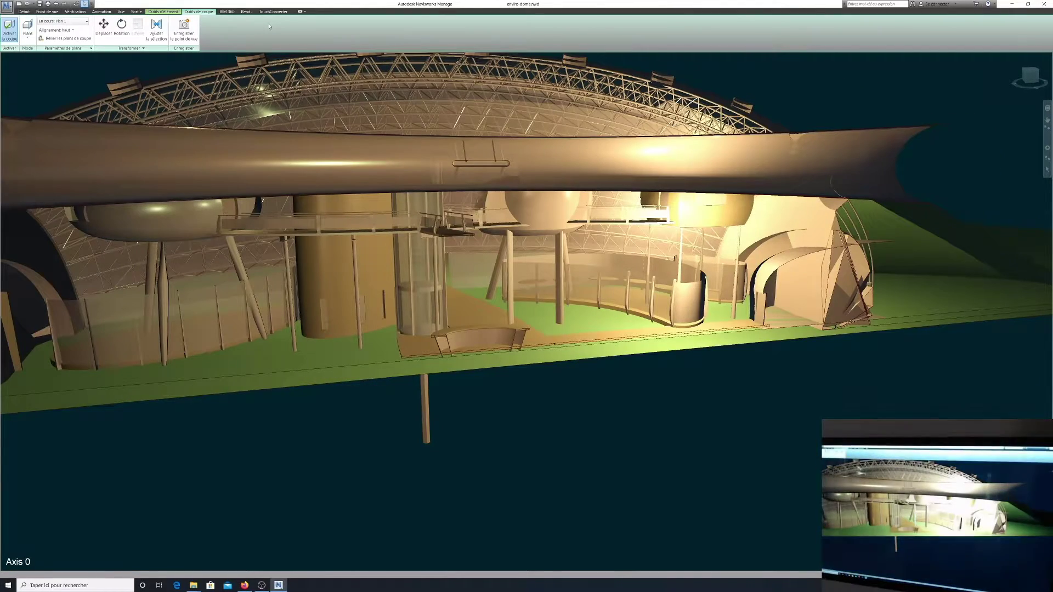
pyautogui.click(104, 27)
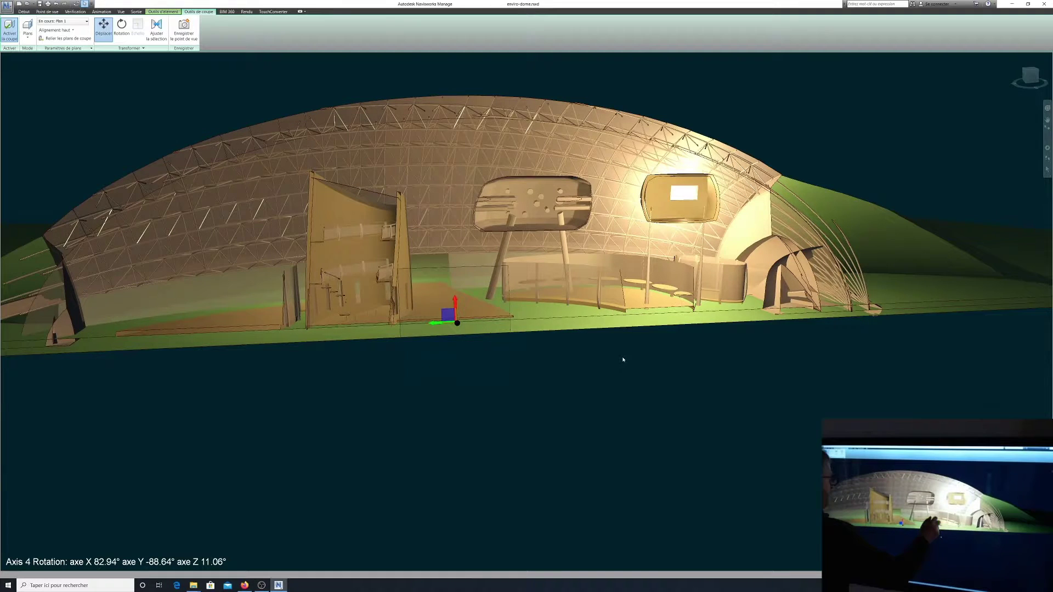
pyautogui.scroll(6, 534, 210)
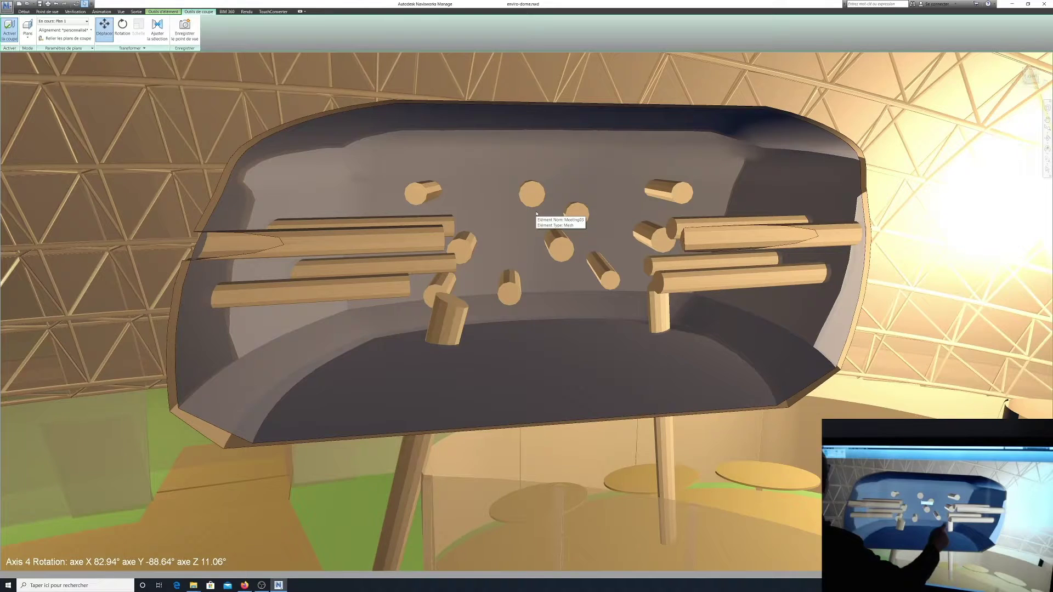
# - Measure the 0,400 m point-to-point distance on the peg, then orbit to face the panel
pyautogui.click(75, 12)
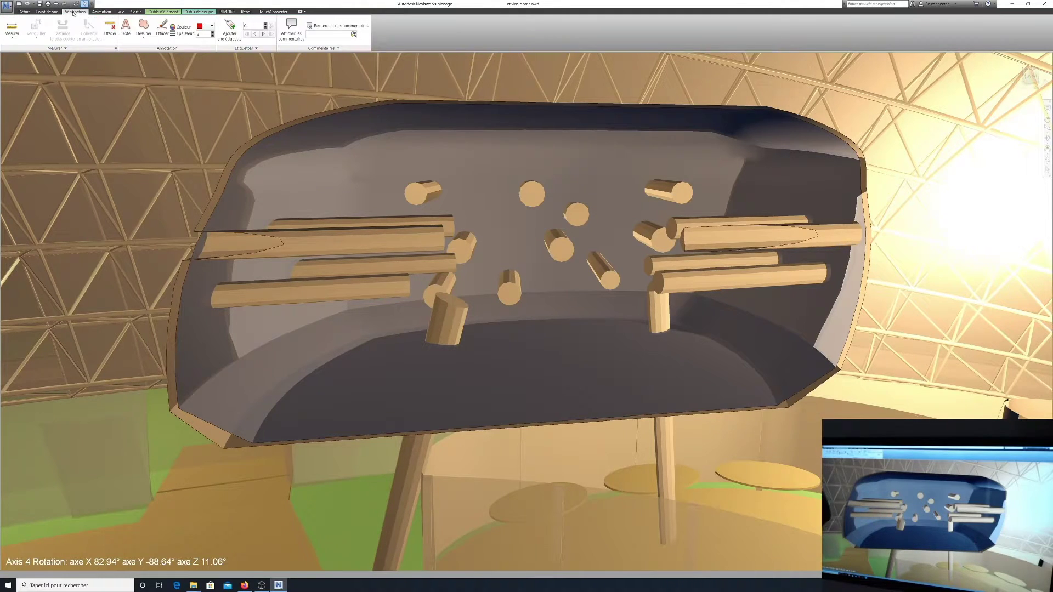
pyautogui.click(12, 29)
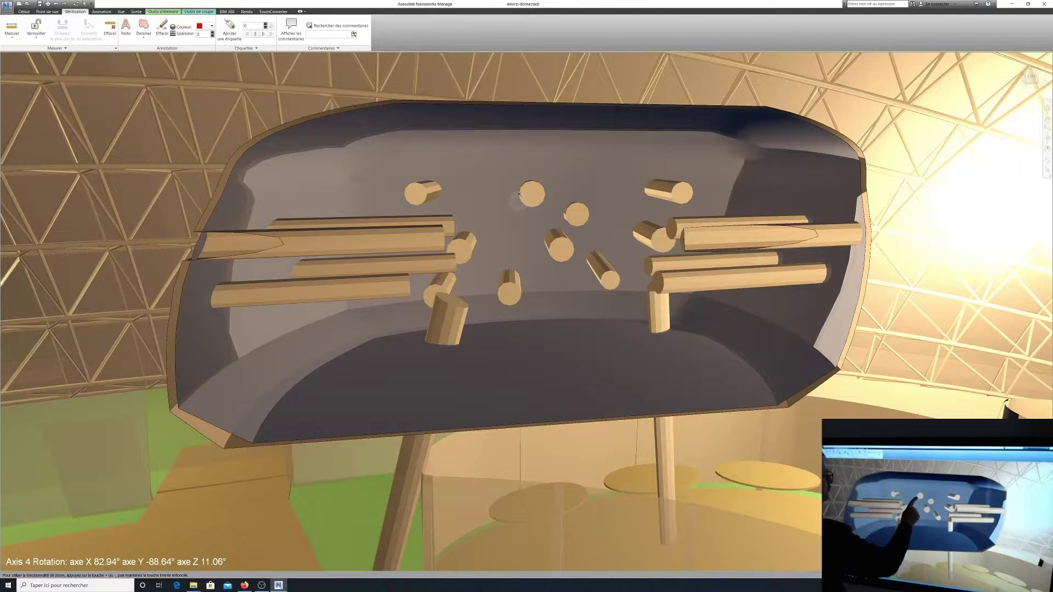
pyautogui.click(519, 194)
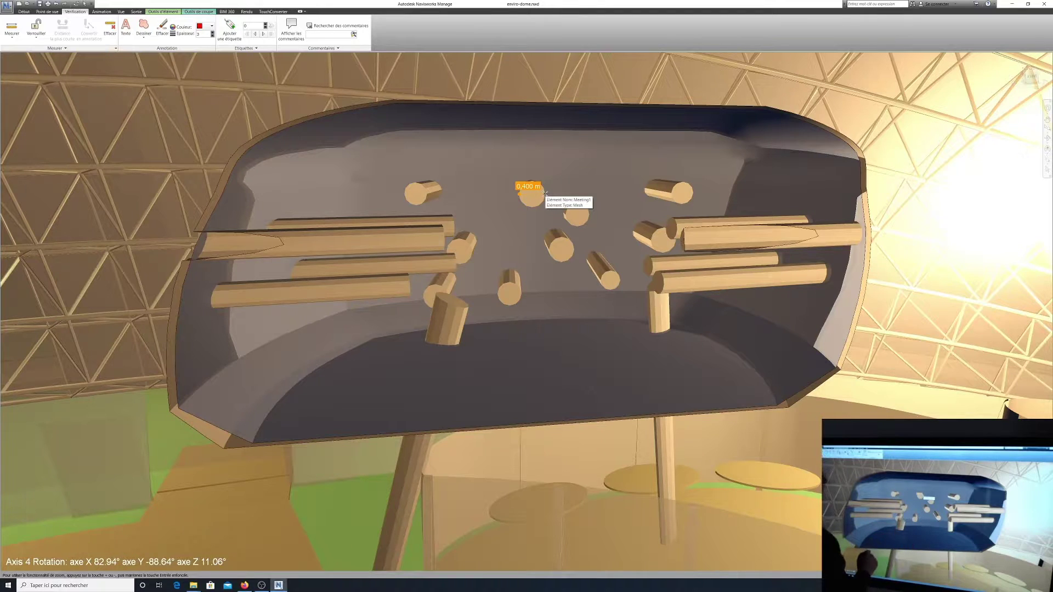
pyautogui.click(544, 191)
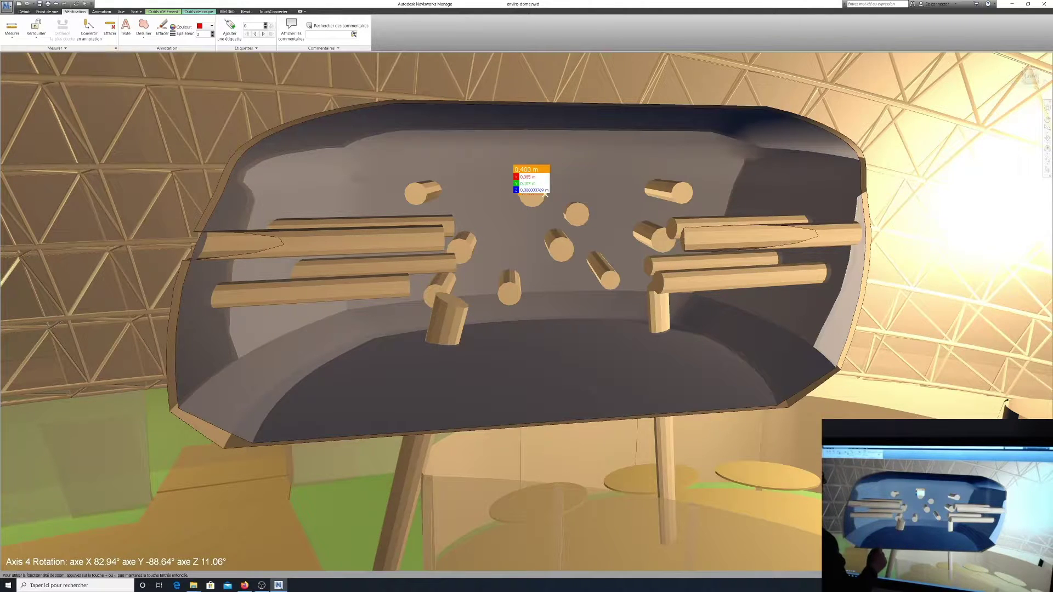
pyautogui.moveTo(526, 247)
pyautogui.keyDown('shift'); pyautogui.mouseDown(button='middle')
pyautogui.moveTo(512, 340)
pyautogui.moveTo(739, 321)
pyautogui.mouseUp(button='middle'); pyautogui.keyUp('shift')
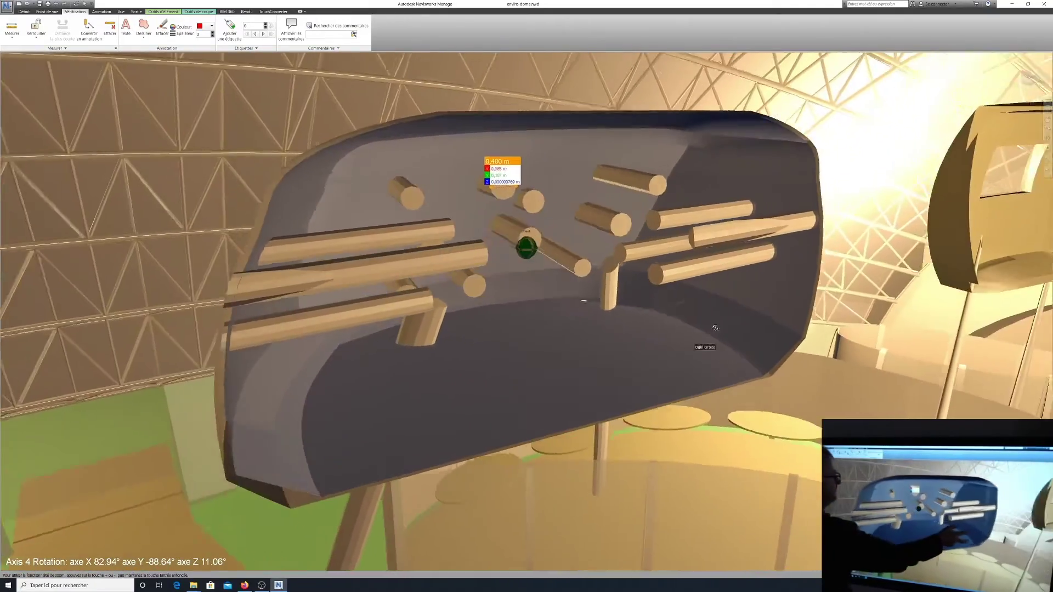
pyautogui.scroll(2, 521, 250)
pyautogui.scroll(-2, 521, 251)
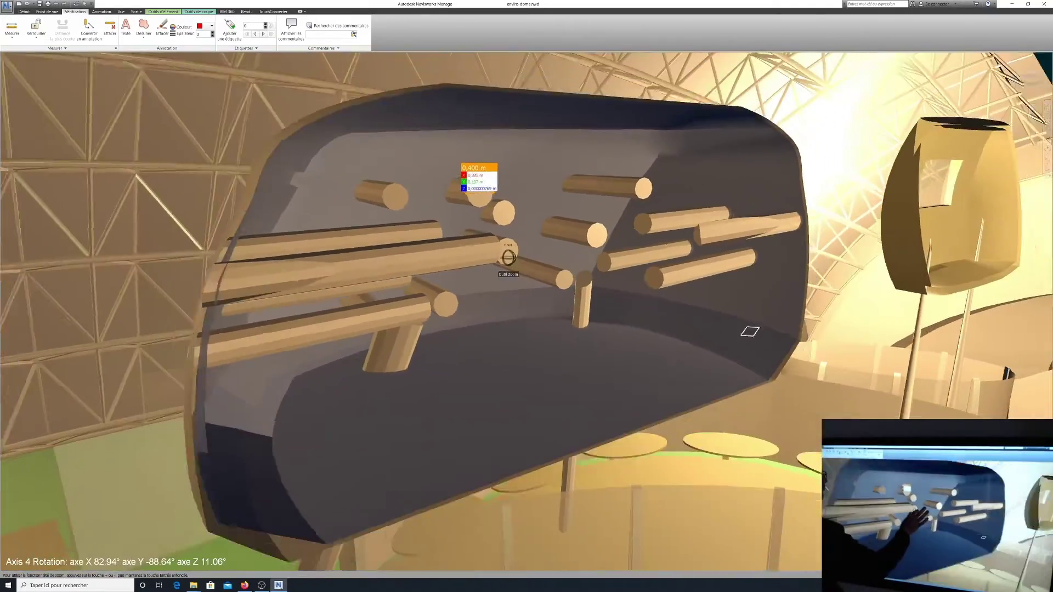
pyautogui.scroll(-2, 525, 247)
pyautogui.scroll(-2, 529, 241)
pyautogui.moveTo(527, 241)
pyautogui.keyDown('shift'); pyautogui.mouseDown(button='middle')
pyautogui.moveTo(508, 258)
pyautogui.moveTo(527, 313)
pyautogui.moveTo(534, 281)
pyautogui.moveTo(504, 301)
pyautogui.mouseUp(button='middle'); pyautogui.keyUp('shift')
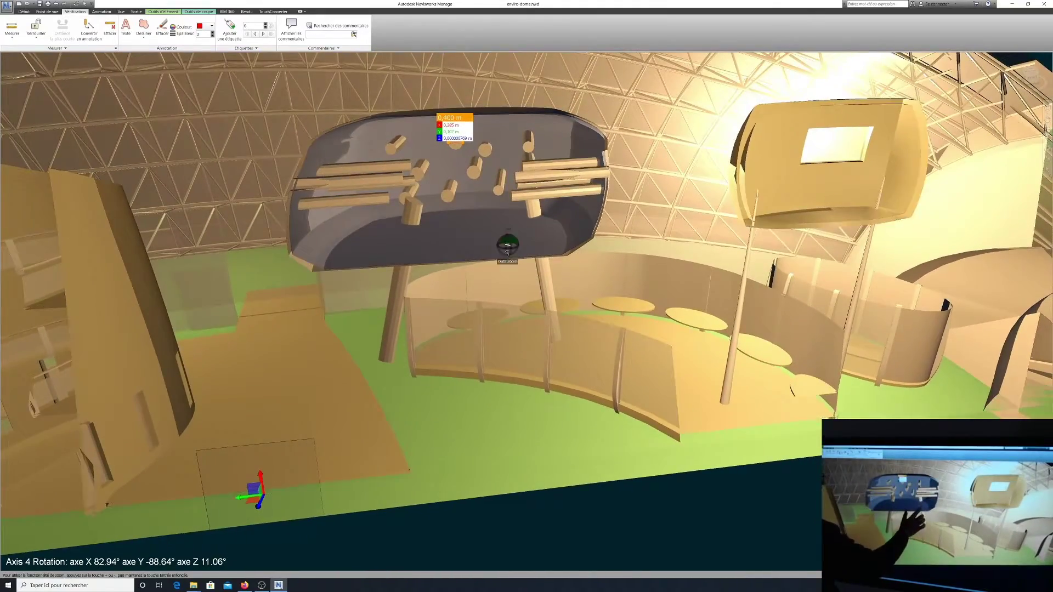
pyautogui.scroll(3, 476, 249)
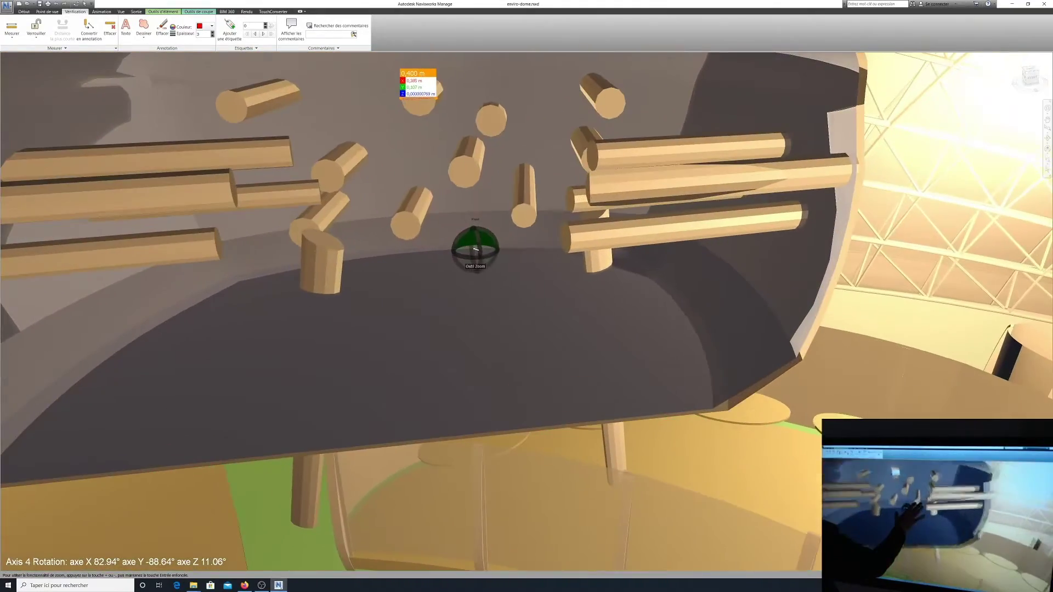
pyautogui.scroll(-2, 476, 250)
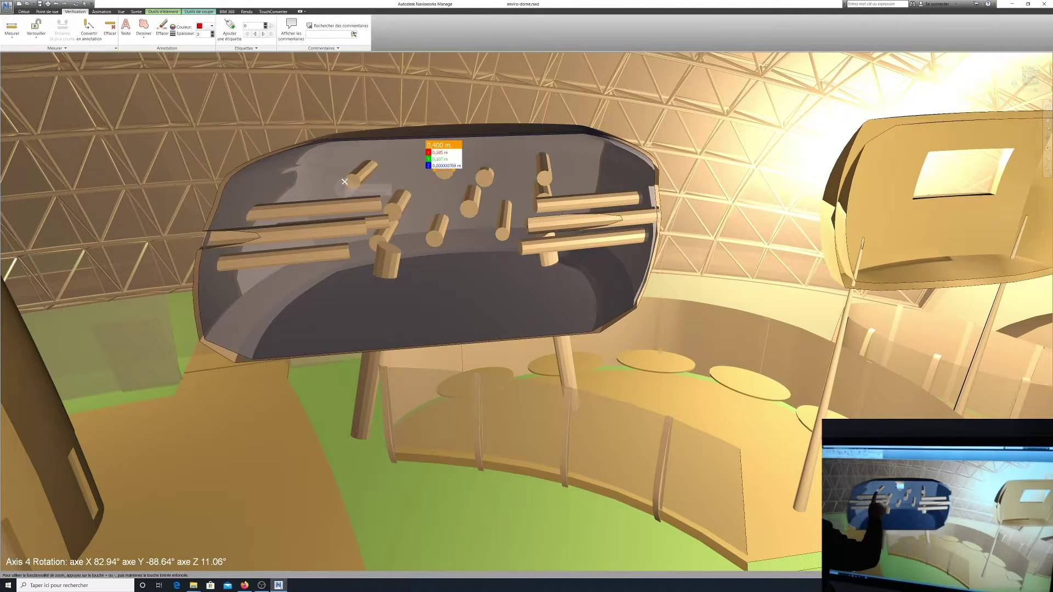
# - Measure the roughly 3,9 m span between pegs, snapping the end to the upright peg
pyautogui.click(344, 182)
pyautogui.moveTo(355, 183); pyautogui.dragTo(550, 177)
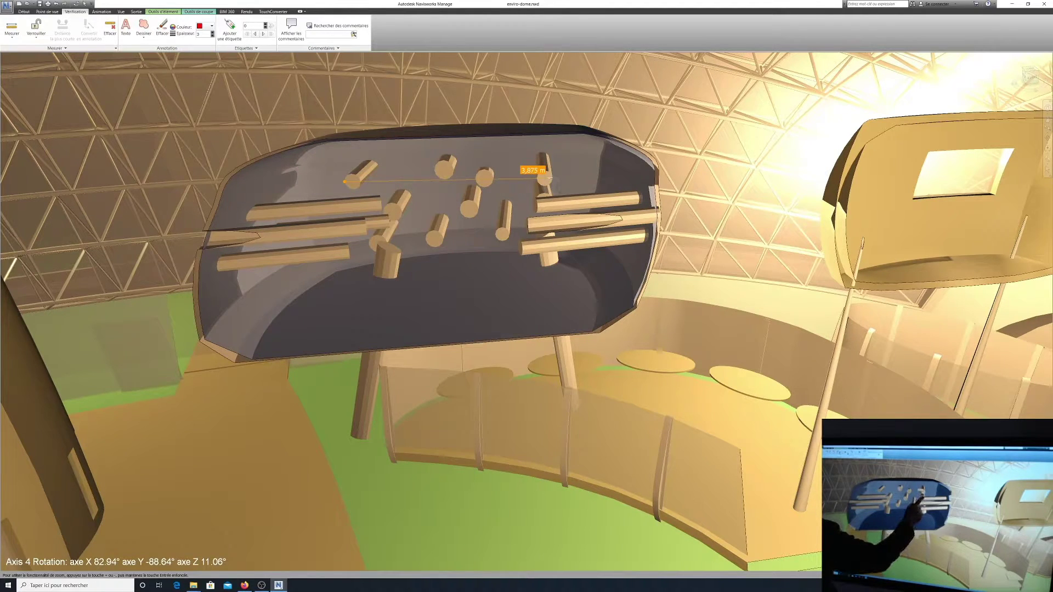
pyautogui.moveTo(550, 176)
pyautogui.mouseDown()
pyautogui.moveTo(540, 190)
pyautogui.moveTo(527, 180)
pyautogui.moveTo(552, 178)
pyautogui.mouseUp()
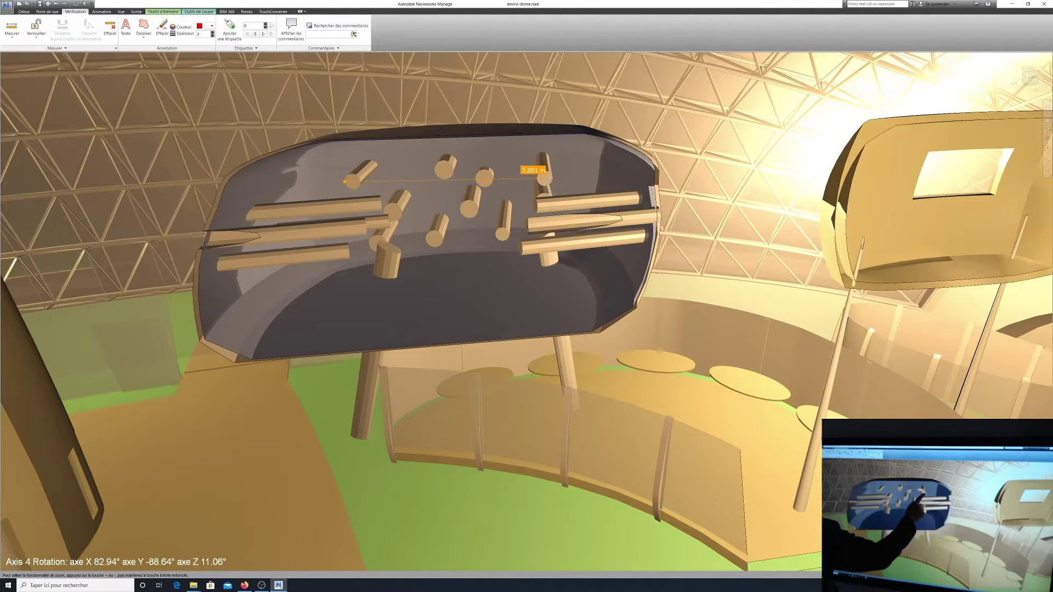
pyautogui.moveTo(549, 177); pyautogui.dragTo(553, 180)
pyautogui.click(553, 178)
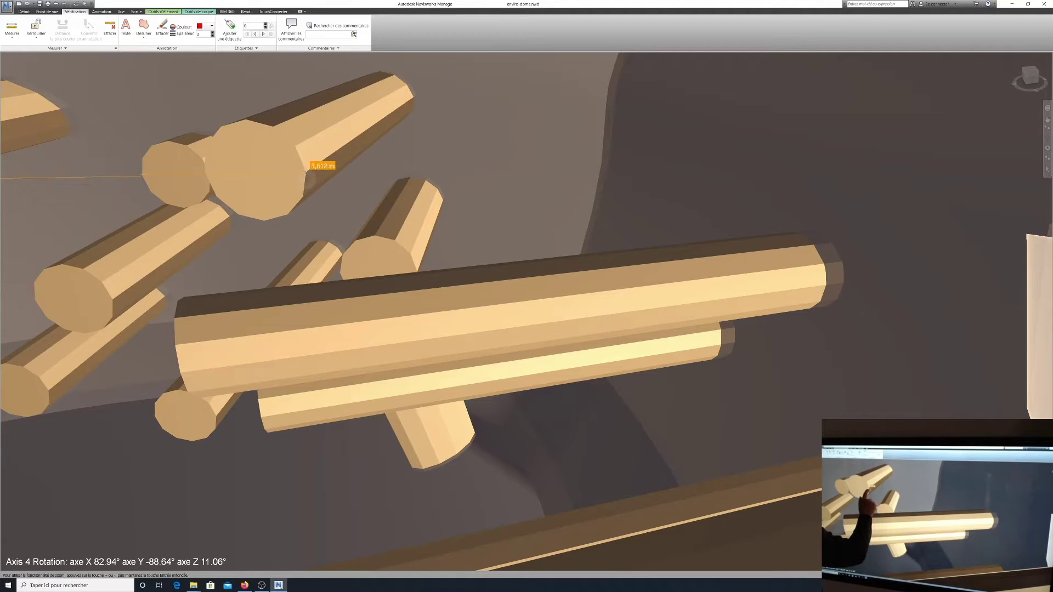
pyautogui.click(305, 171)
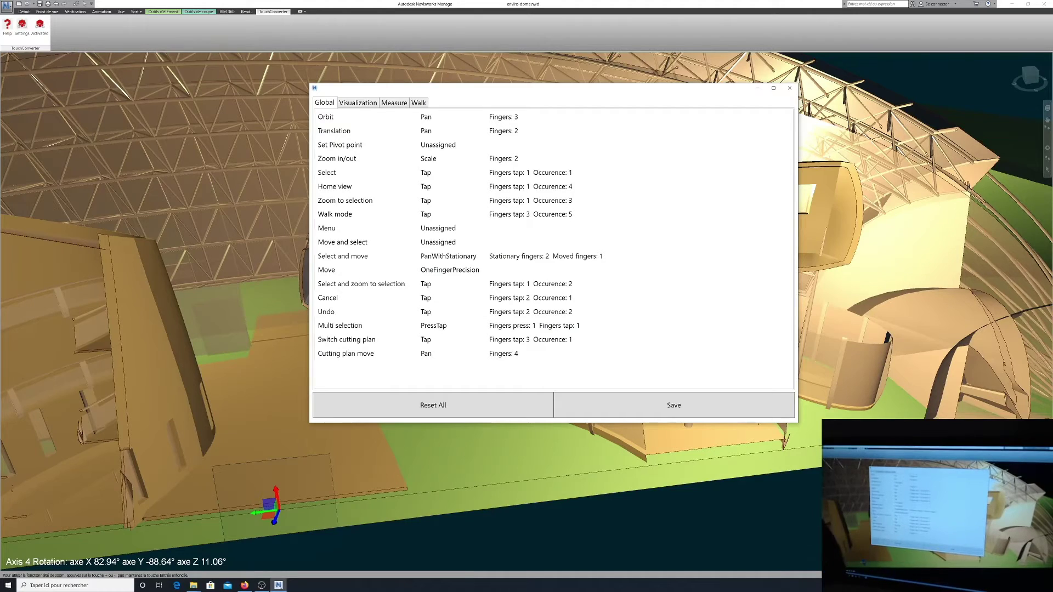
# - Browse the Visualization, Measure and Walk mapping tabs, then close the TouchConverter Settings dialog
pyautogui.click(358, 102)
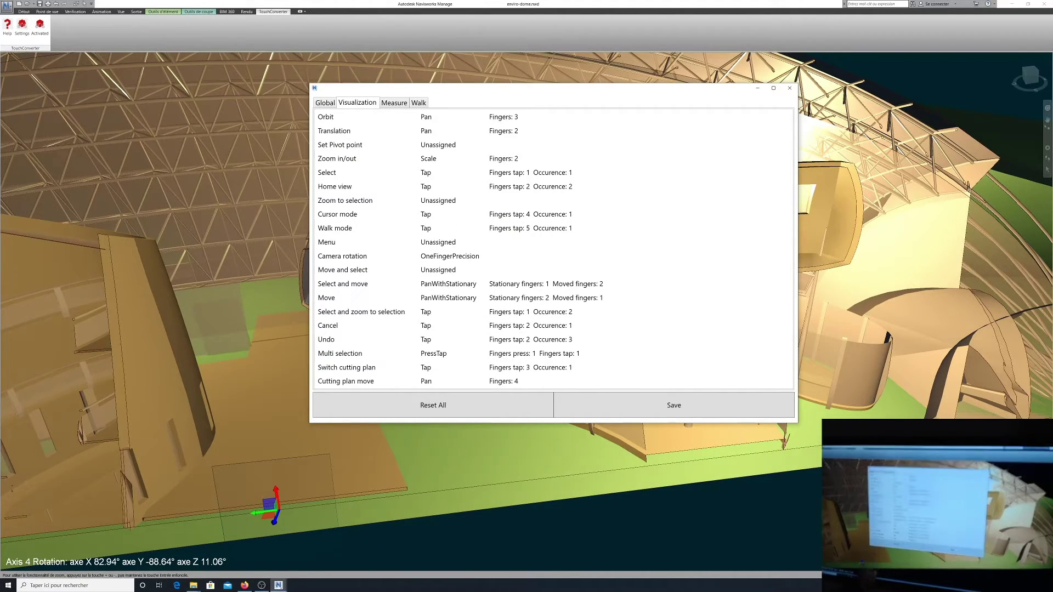
pyautogui.click(394, 102)
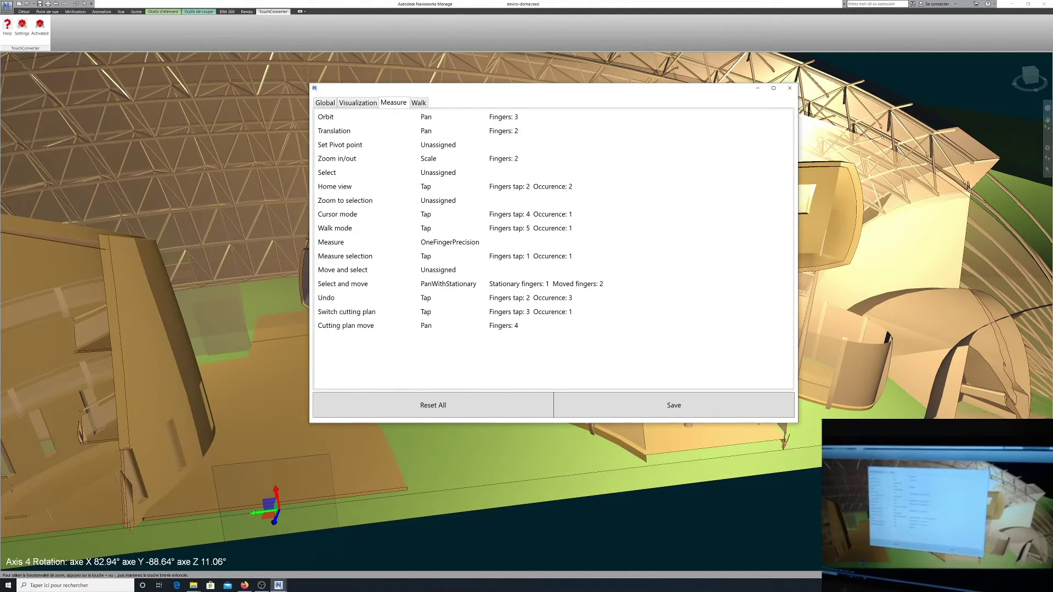
pyautogui.click(418, 103)
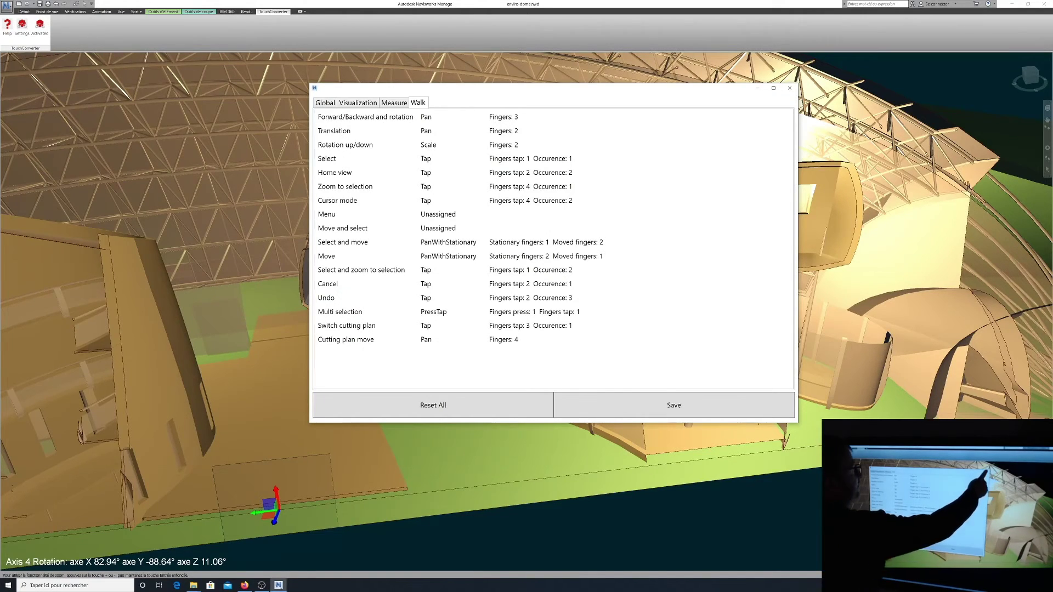
pyautogui.click(789, 87)
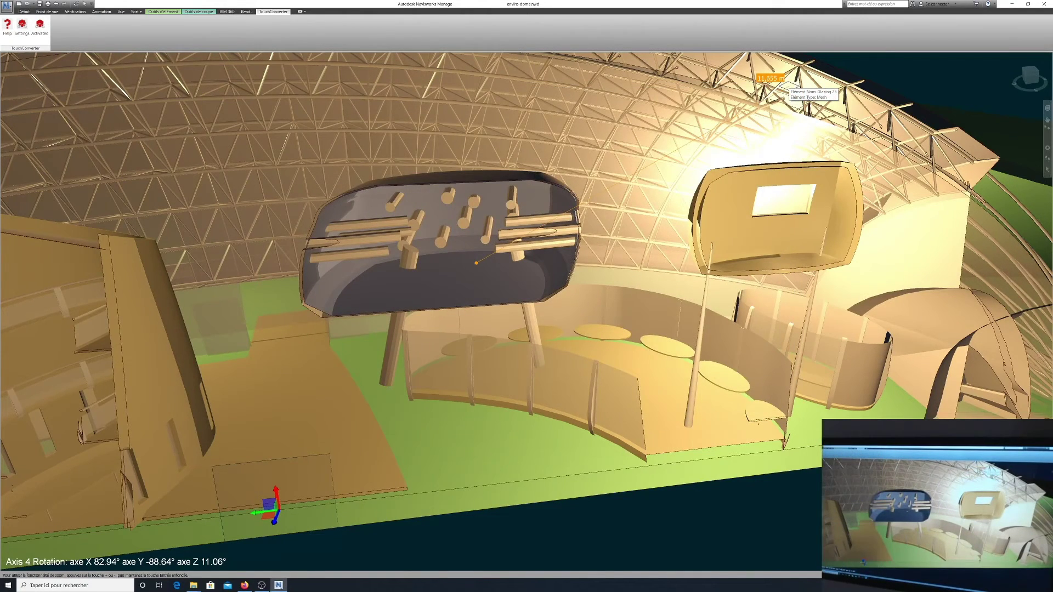